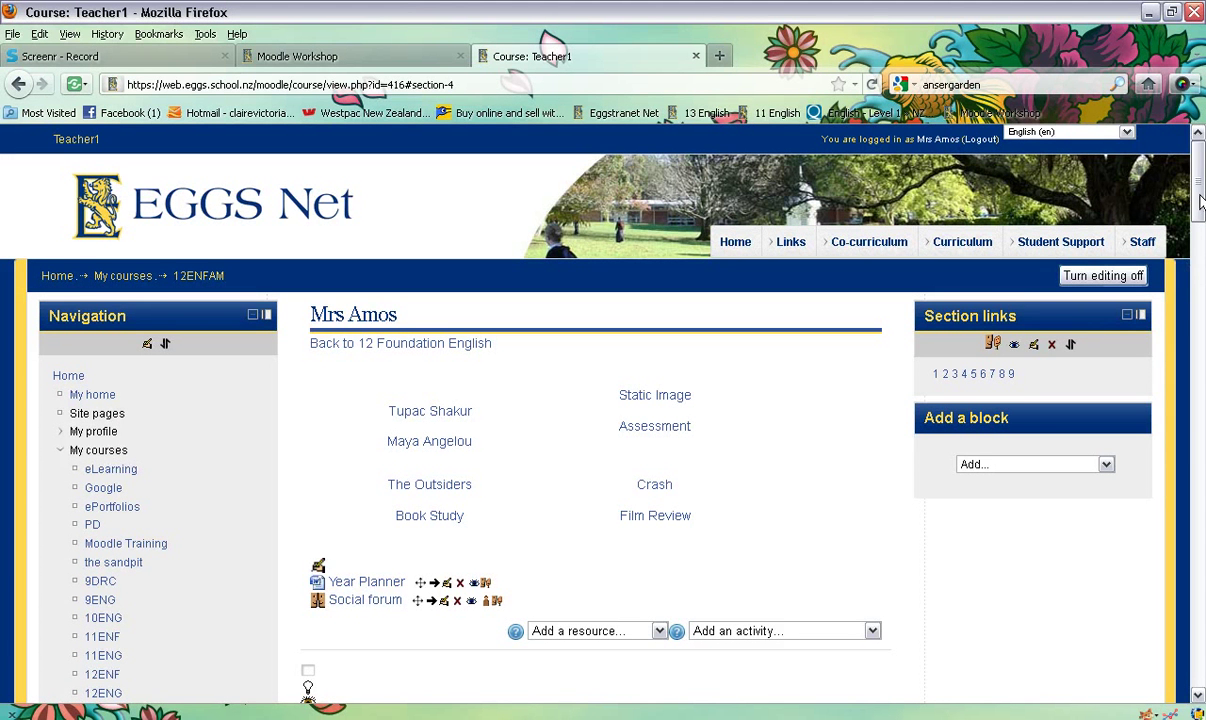
Step: From Crash - Film Review's 'Add an activity...' menu, choose 'Upload a single file'
{"action": "left_click_drag", "start_coordinate": [1201, 203], "coordinate": [1185, 547]}
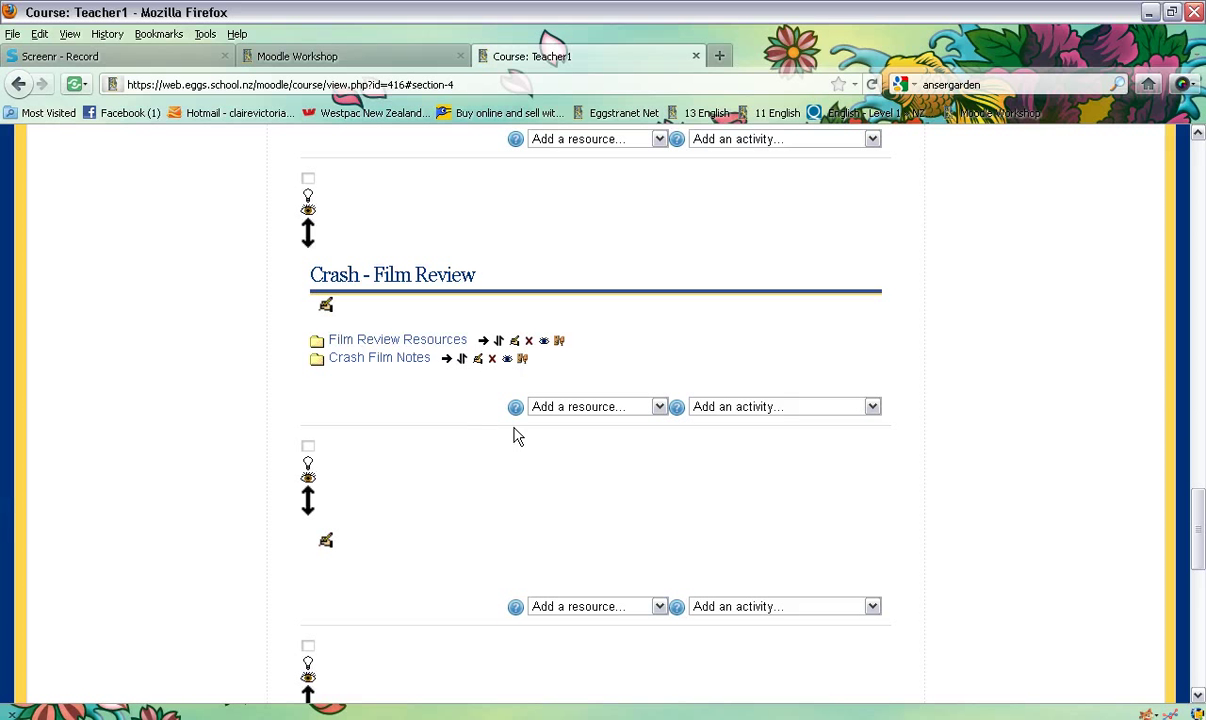
{"action": "left_click", "coordinate": [873, 408]}
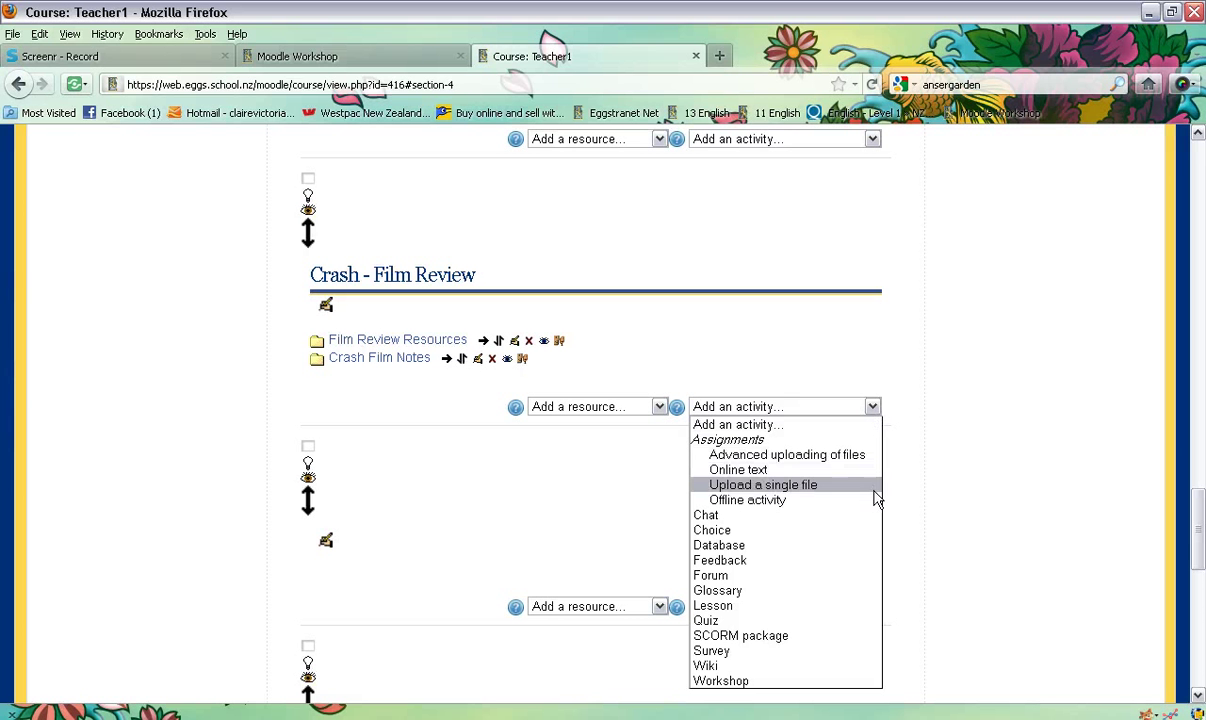
{"action": "left_click", "coordinate": [797, 490]}
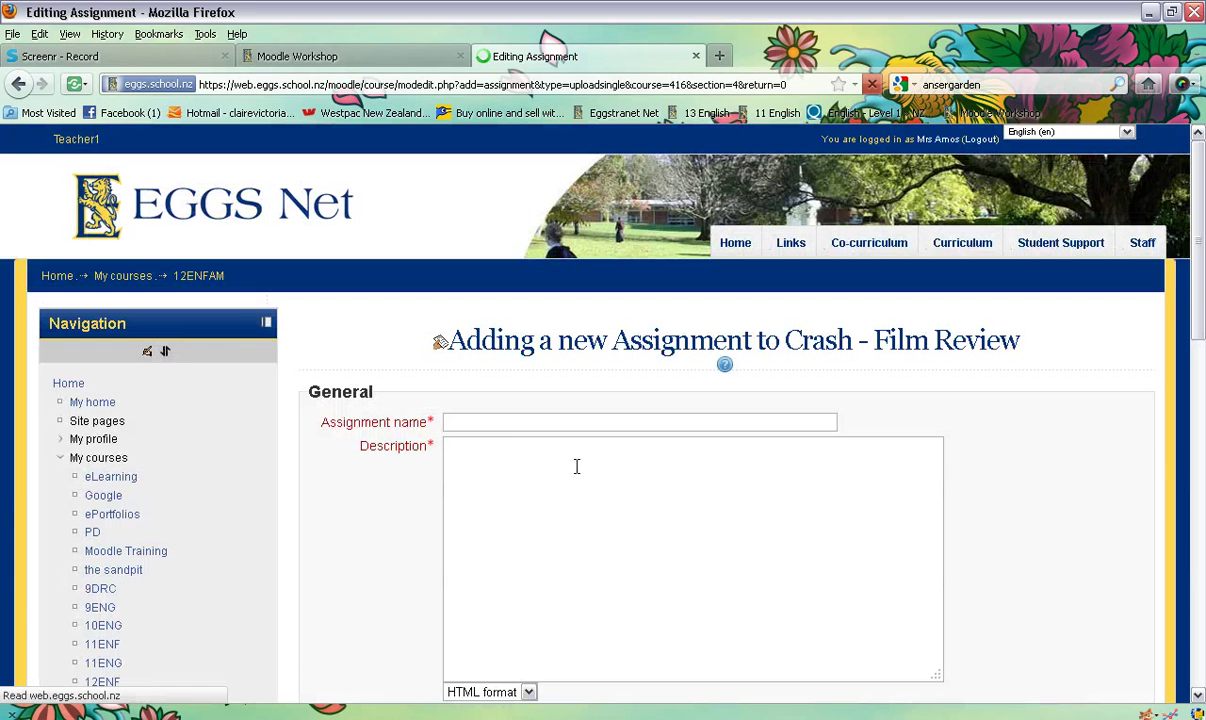
Step: Title it "Submit your 'Crash' film review here!" and add a one-sentence Google Docs/Word submission description
{"action": "left_click", "coordinate": [483, 422]}
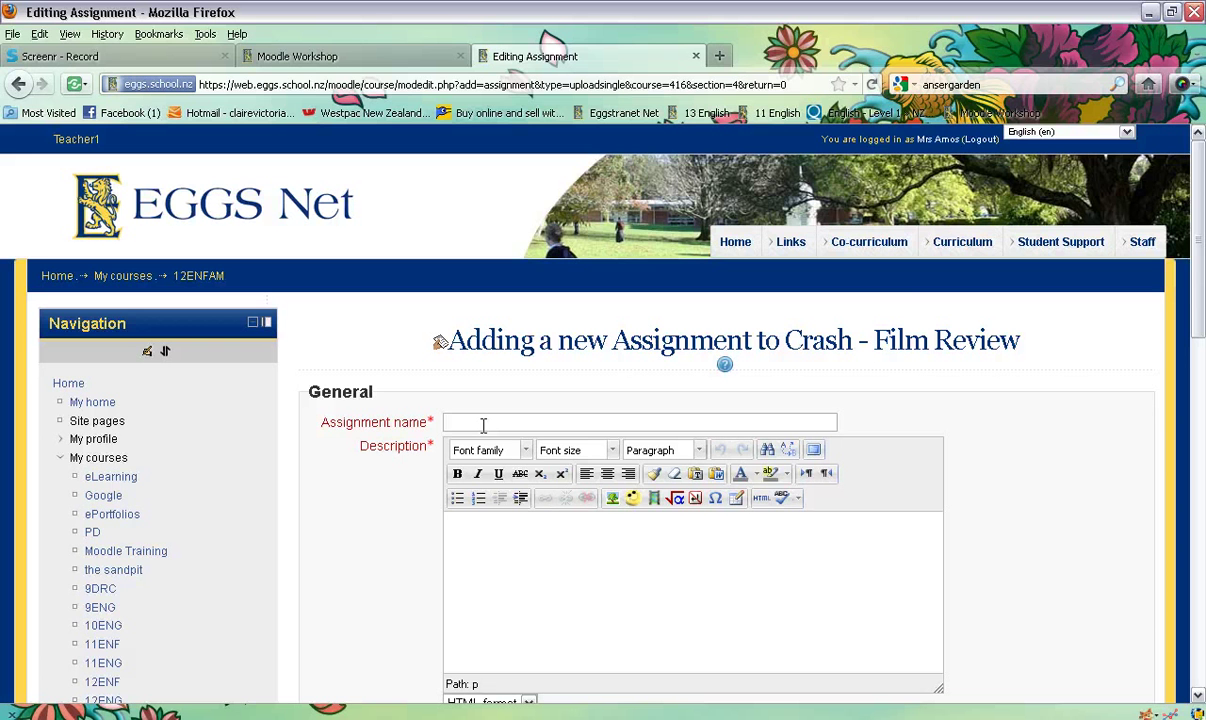
{"action": "type", "text": "Su"}
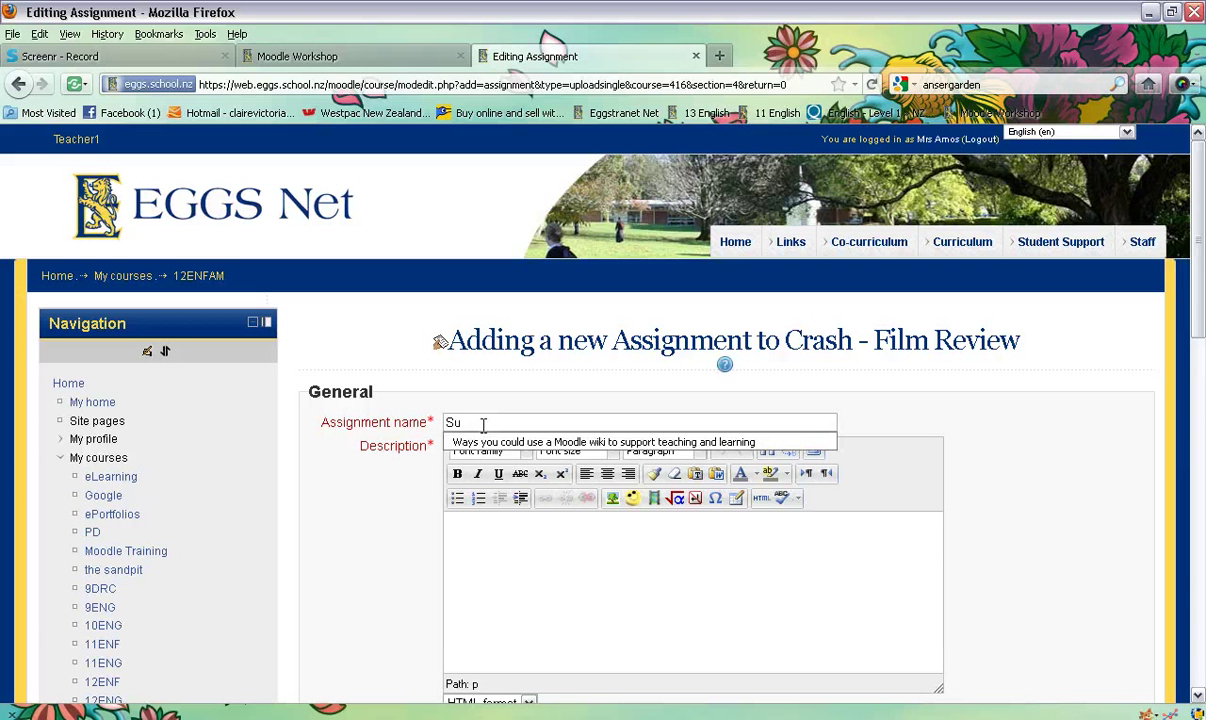
{"action": "type", "text": "b"}
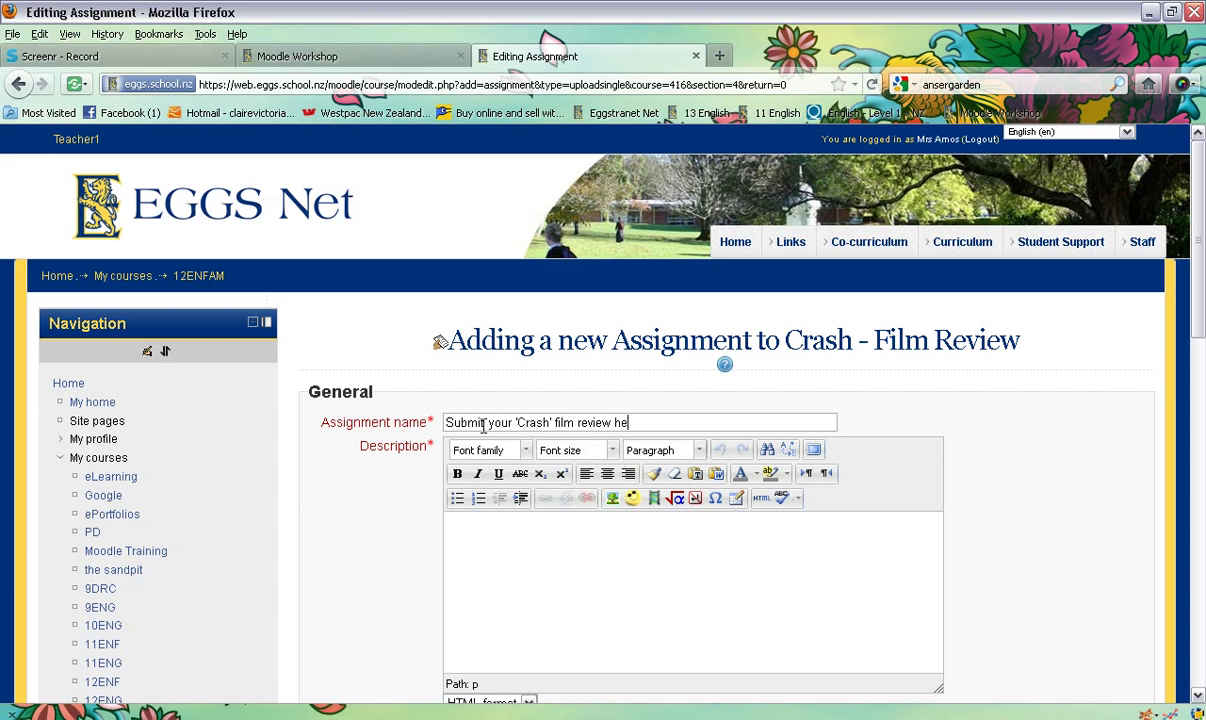
{"action": "left_click", "coordinate": [494, 538]}
{"action": "type", "text": "hen you"}
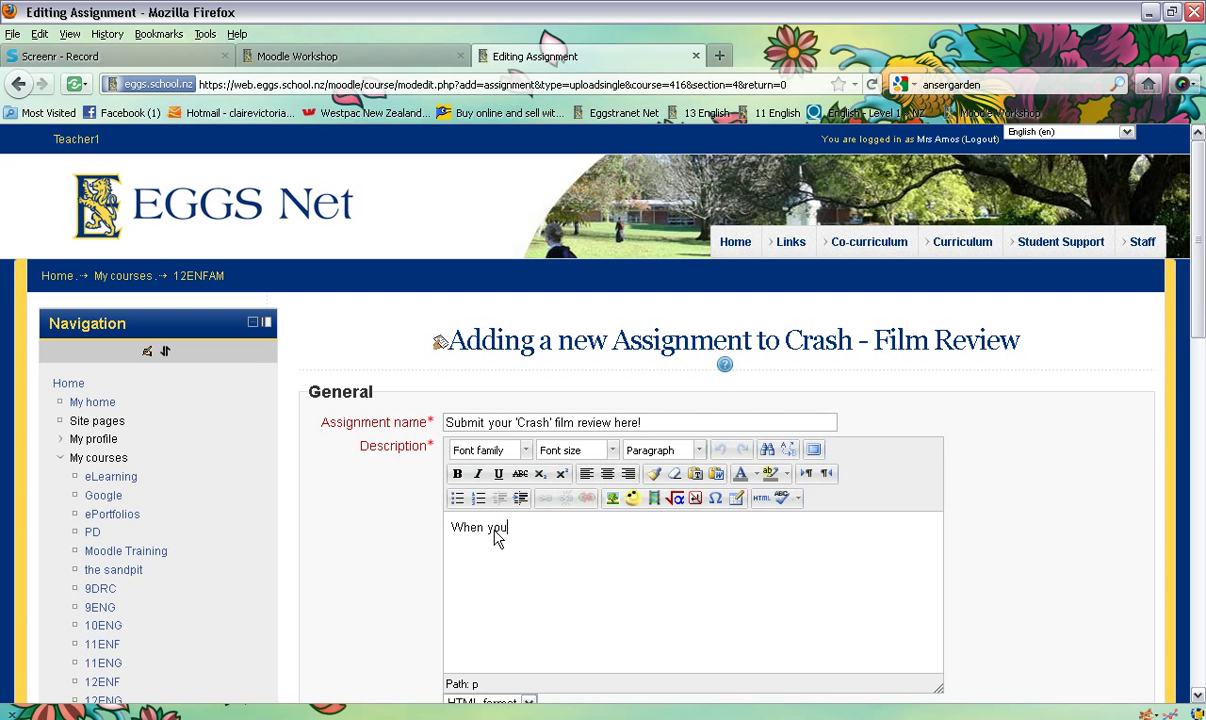
{"action": "type", "text": "ave completed"}
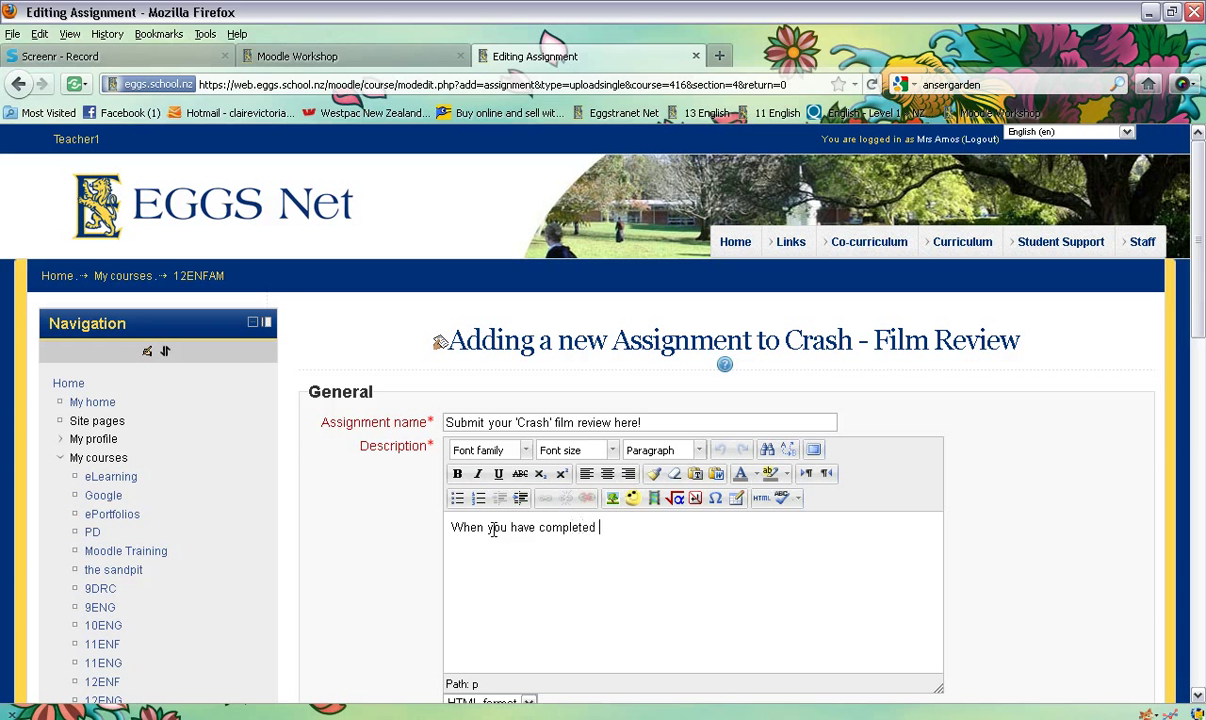
{"action": "type", "text": "your film "}
{"action": "type", "text": "review in Gog"}
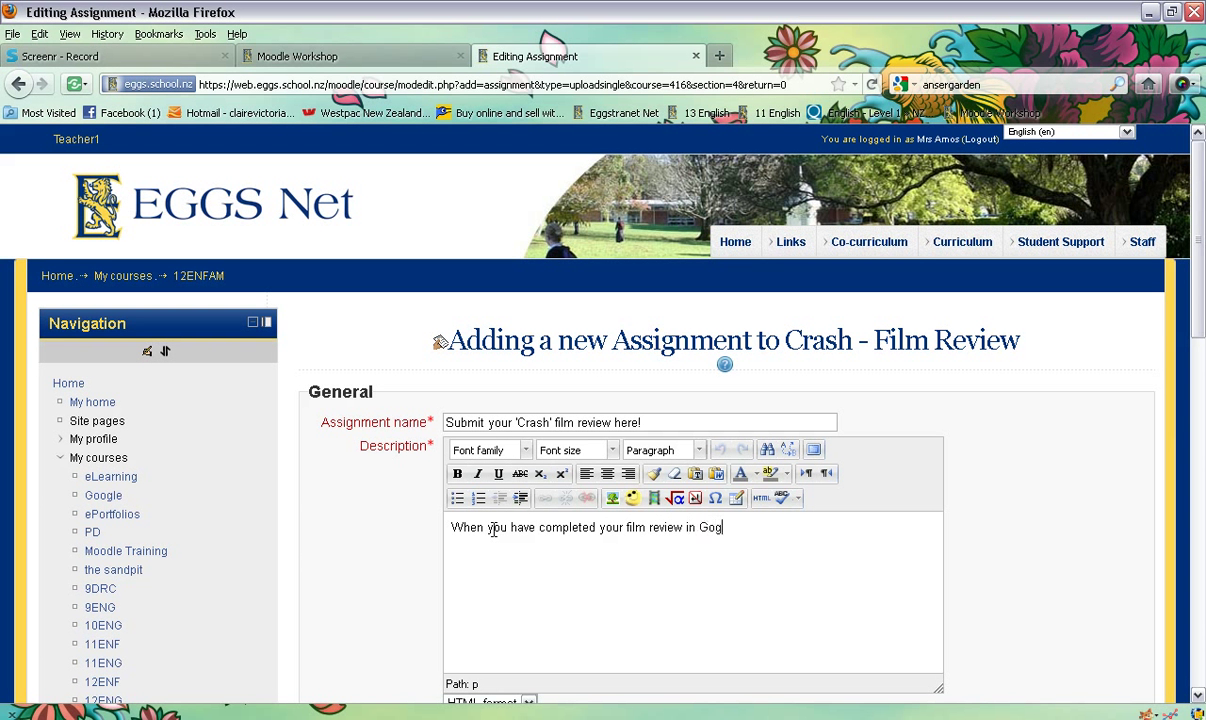
{"action": "key", "text": "BackSpace"}
{"action": "type", "text": "ogle Docs or MS Word, submoit"}
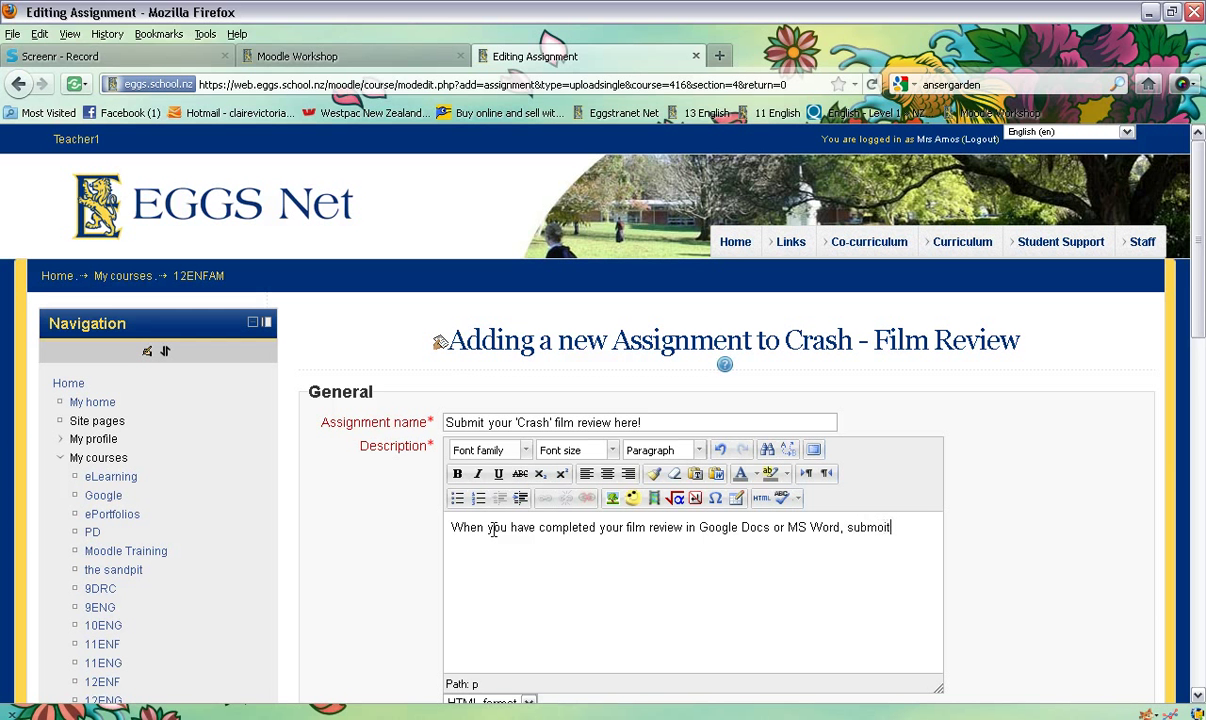
{"action": "type", "text": "yo"}
{"action": "type", "text": "ess"}
{"action": "key", "text": "BackSpace"}
{"action": "key", "text": "BackSpace"}
{"action": "type", "text": "m review here."}
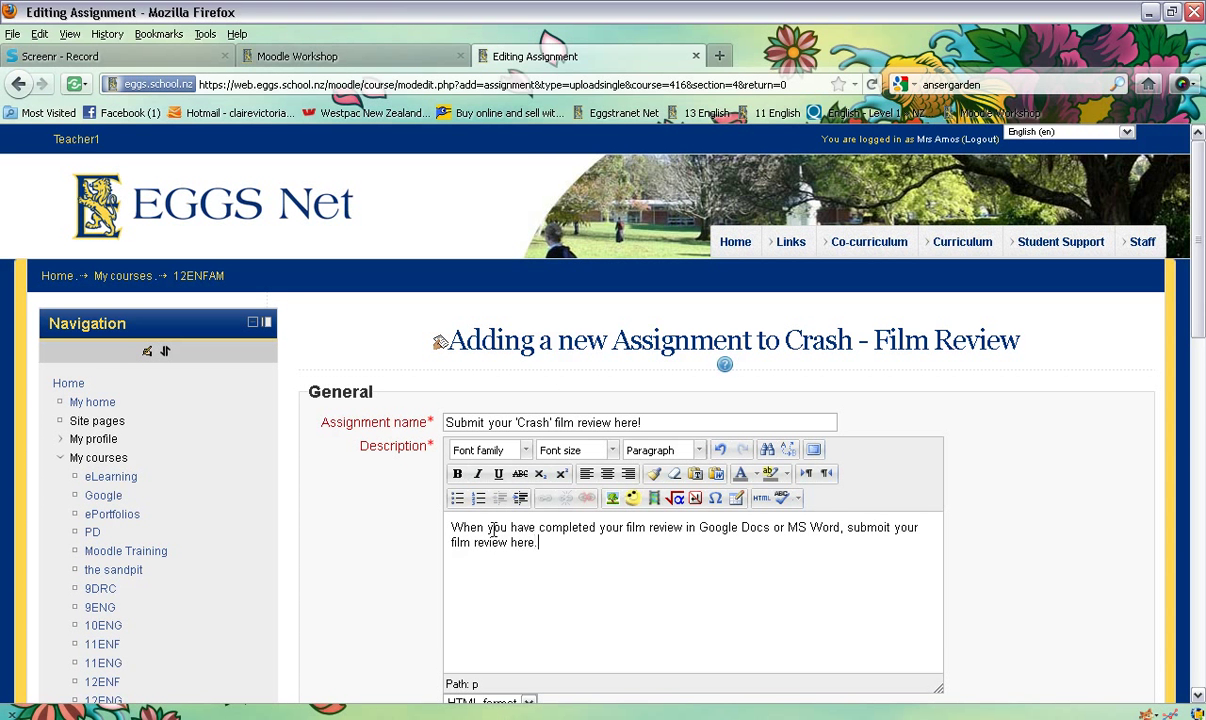
Step: Set Prevent late submissions to Yes and Grade to 'No grade'
{"action": "scroll", "coordinate": [1192, 392], "scroll_direction": "down", "scroll_amount": 4}
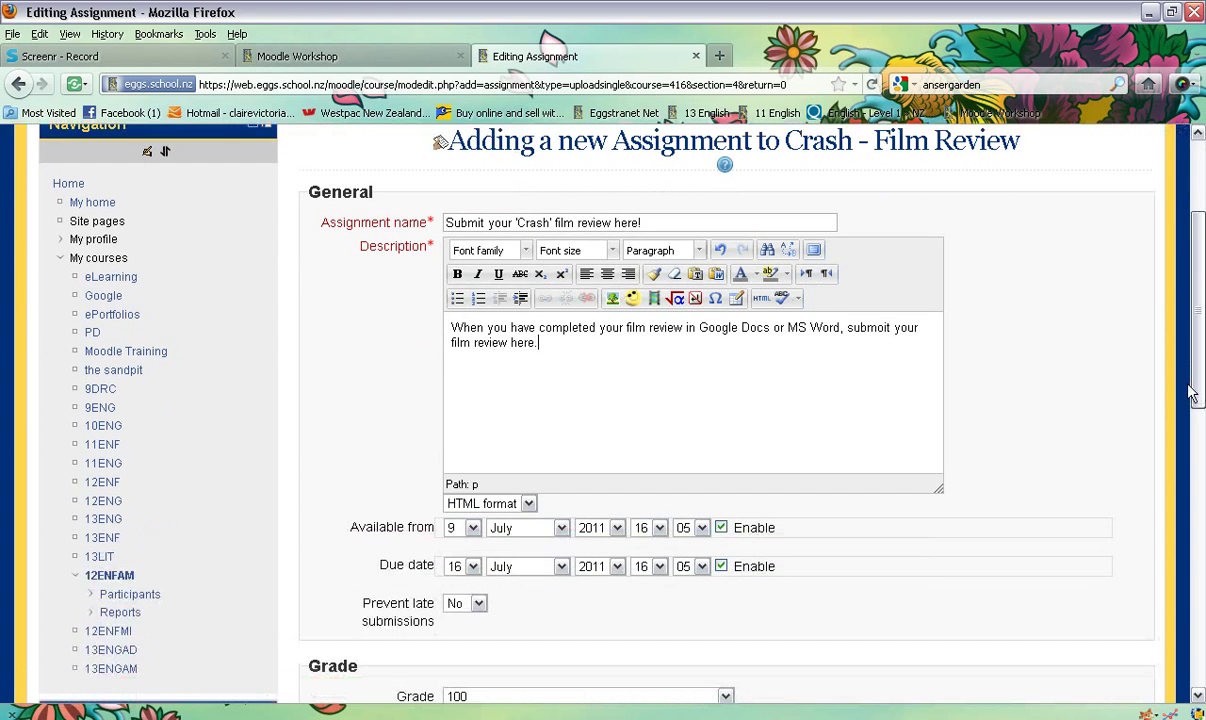
{"action": "left_click_drag", "start_coordinate": [1192, 392], "coordinate": [1176, 438]}
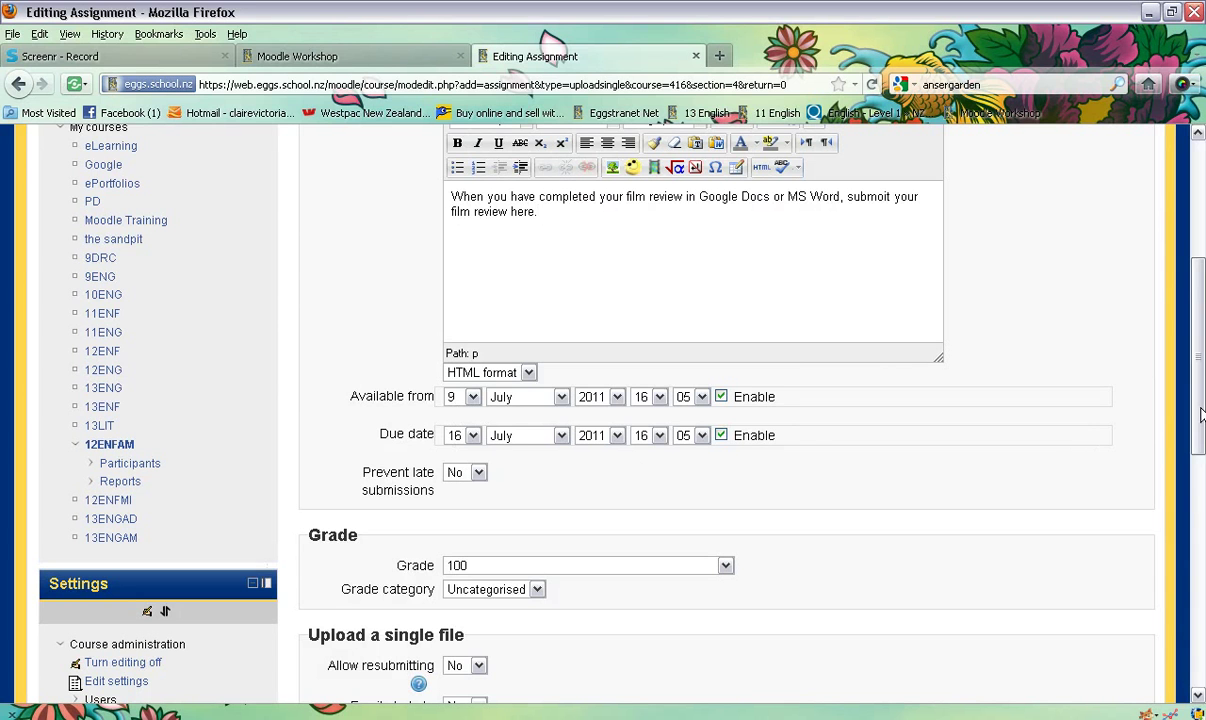
{"action": "scroll", "coordinate": [1201, 463], "scroll_direction": "down", "scroll_amount": 3}
{"action": "scroll", "coordinate": [1201, 463], "scroll_direction": "down", "scroll_amount": 1}
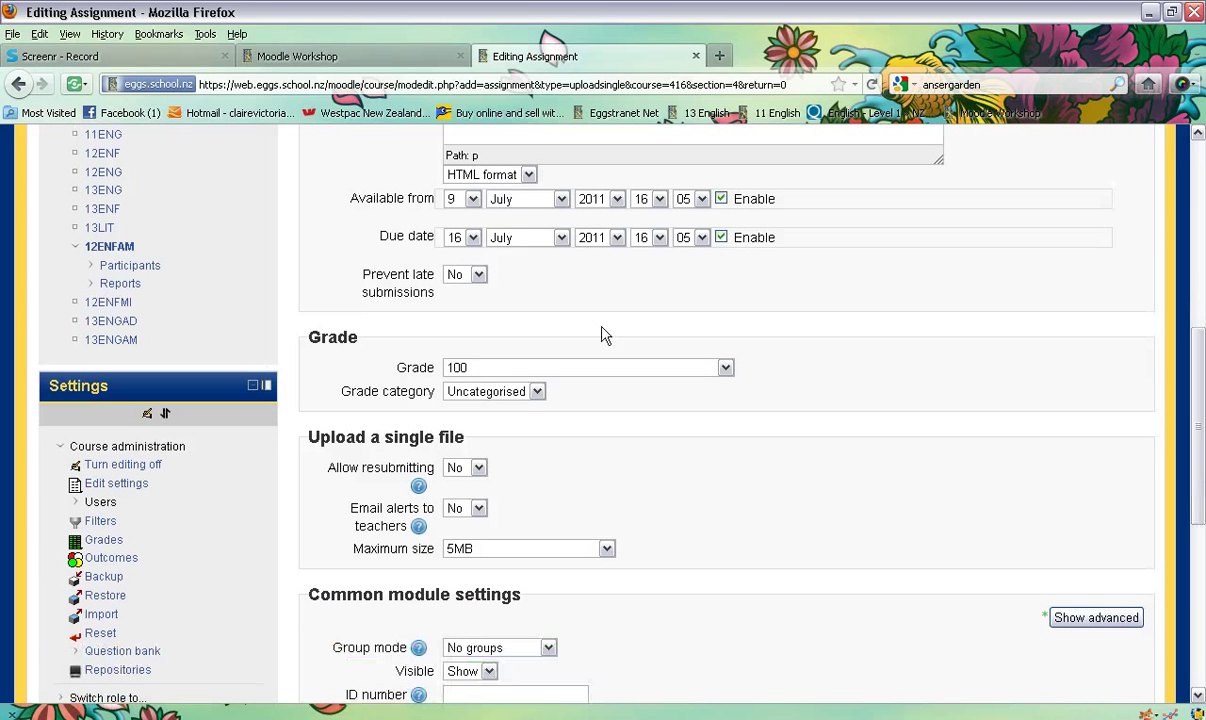
{"action": "left_click", "coordinate": [479, 276]}
{"action": "left_click", "coordinate": [480, 308]}
{"action": "scroll", "coordinate": [1203, 467], "scroll_direction": "down", "scroll_amount": 3}
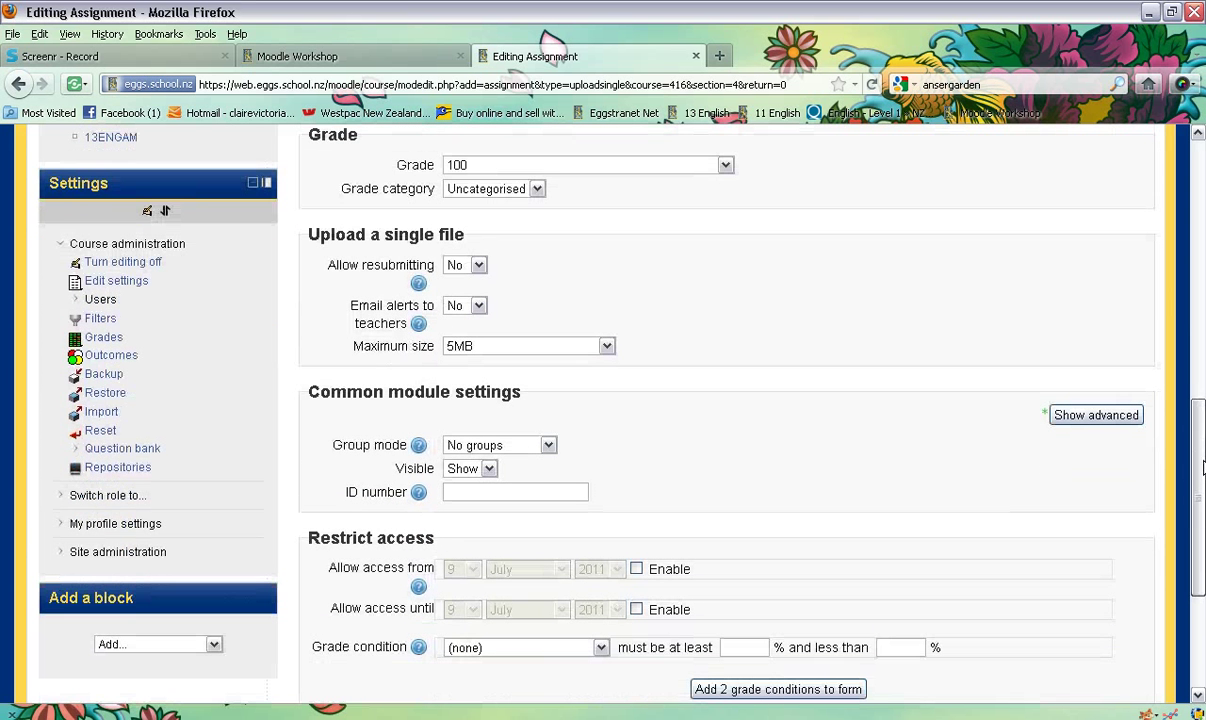
{"action": "left_click", "coordinate": [725, 165]}
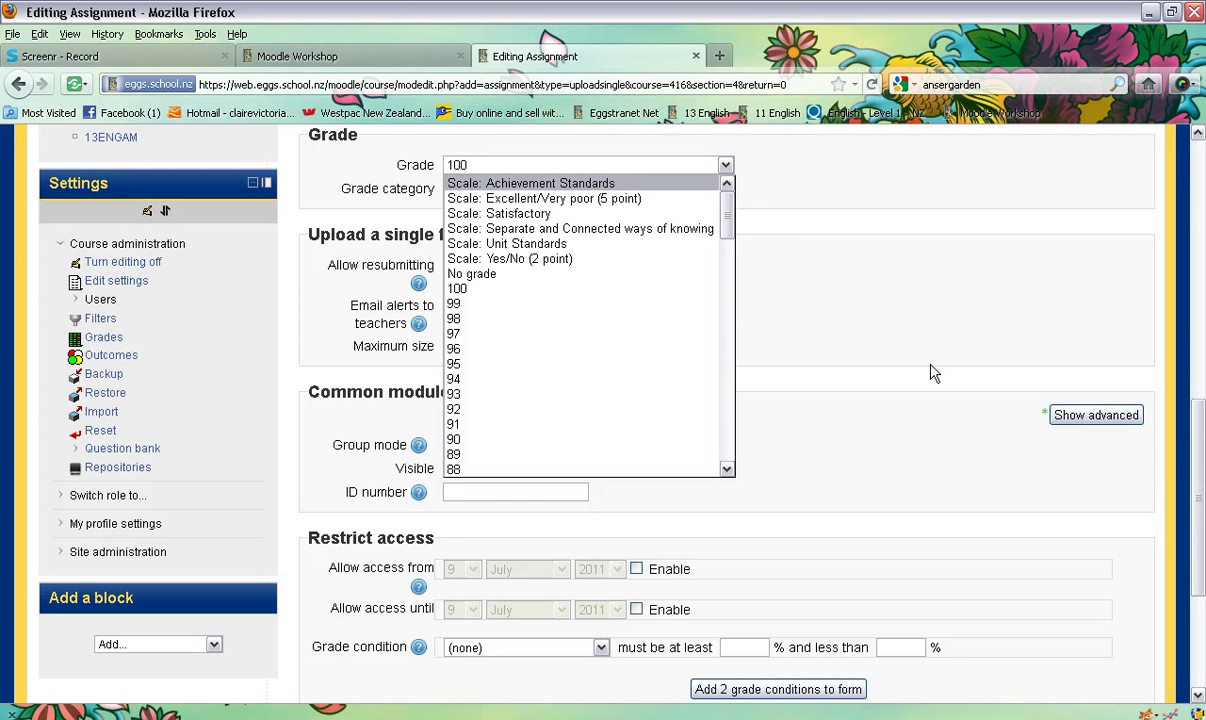
{"action": "left_click", "coordinate": [471, 273]}
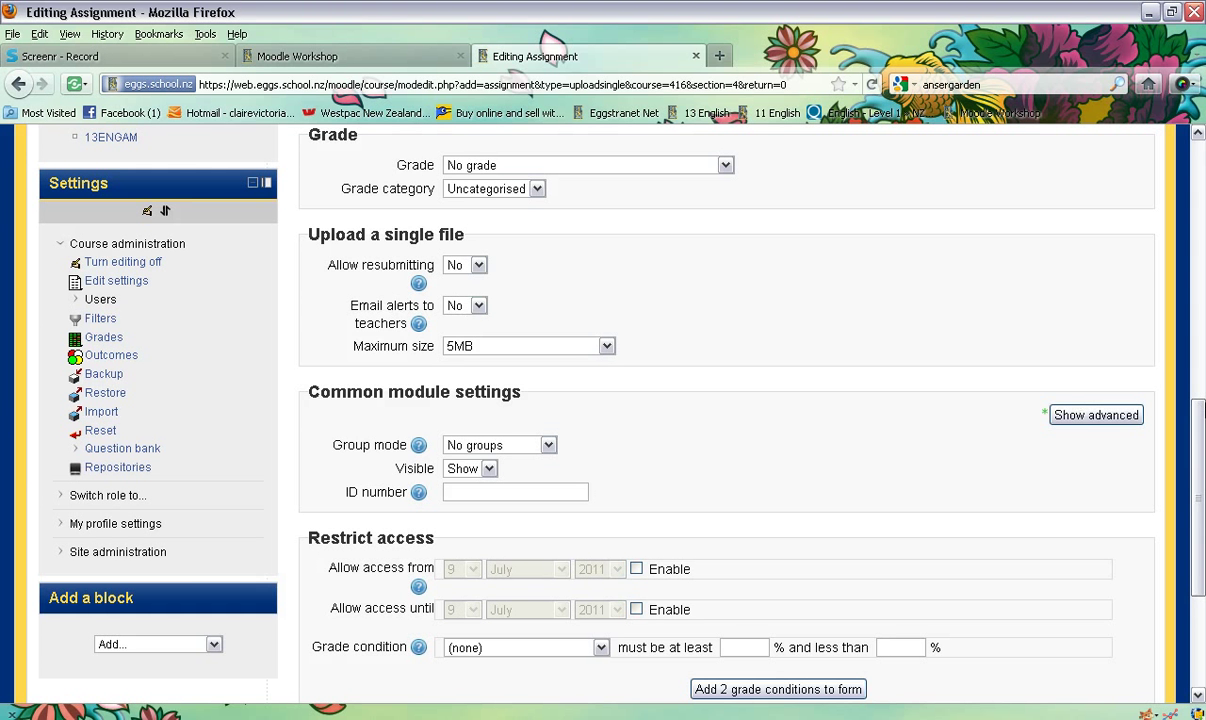
{"action": "left_click_drag", "start_coordinate": [1201, 415], "coordinate": [1201, 500]}
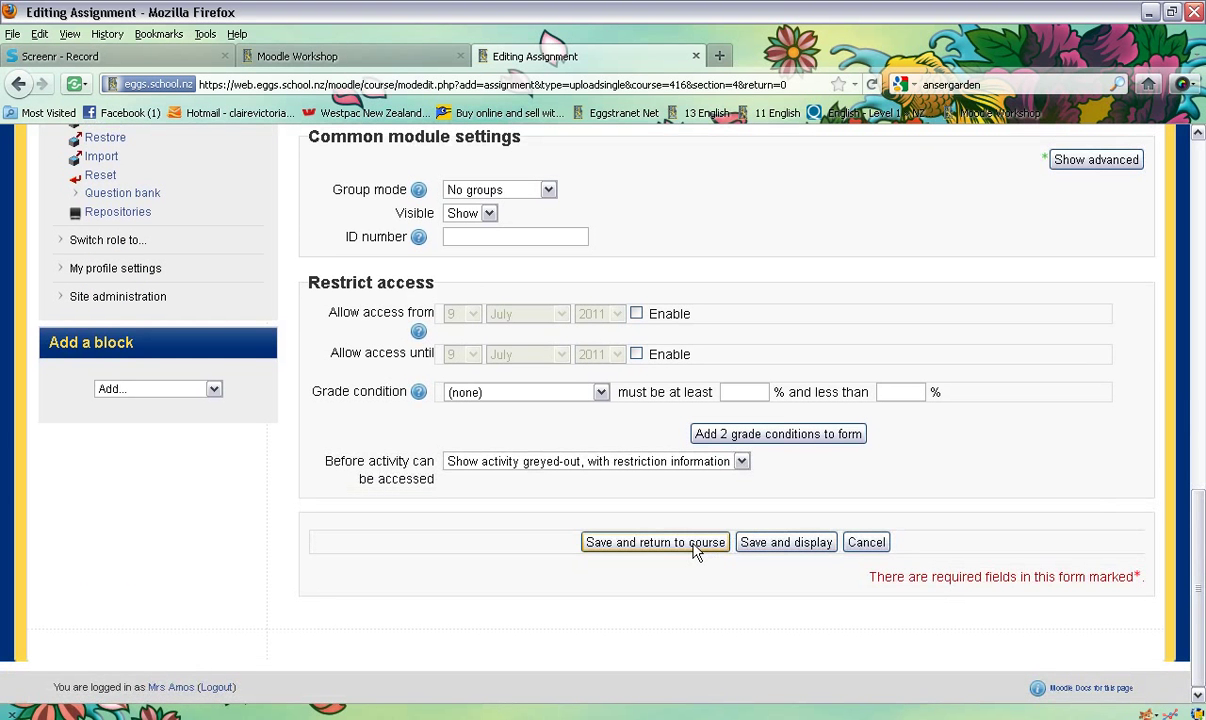
Step: Save and return to the course, then scroll to the new assignment under Crash - Film Review
{"action": "left_click", "coordinate": [695, 550]}
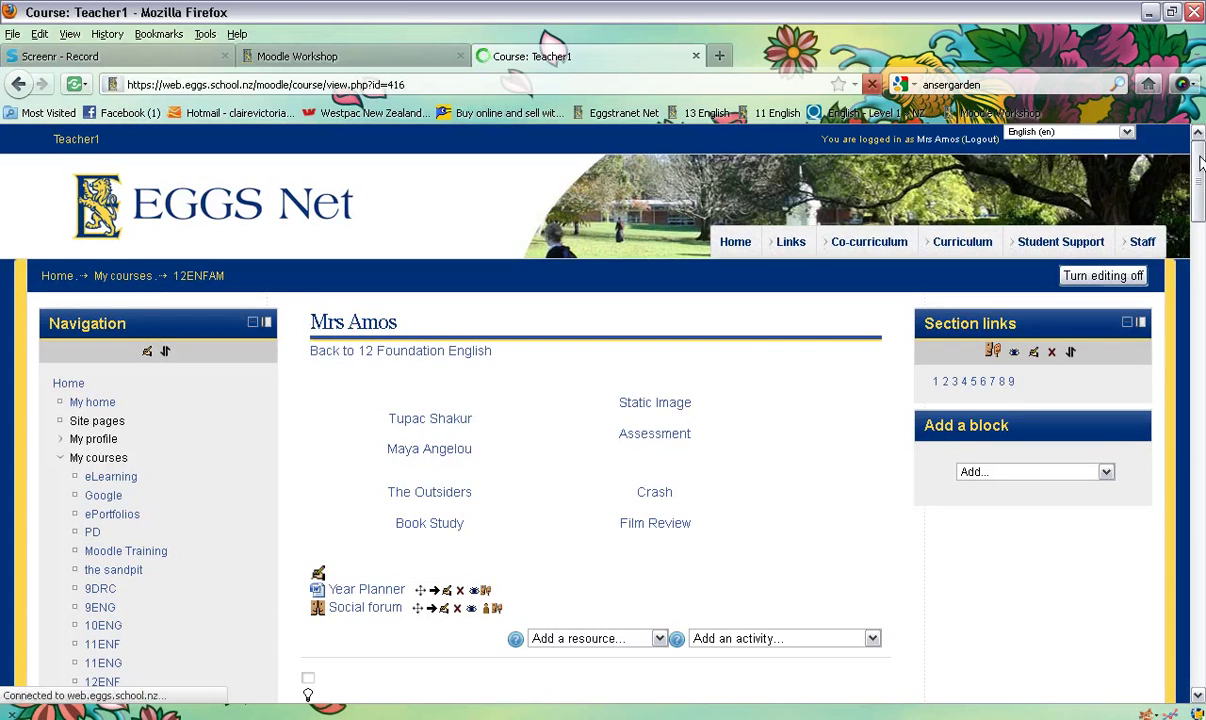
{"action": "mouse_move", "coordinate": [1199, 175]}
{"action": "left_mouse_down"}
{"action": "mouse_move", "coordinate": [1198, 458]}
{"action": "mouse_move", "coordinate": [1172, 478]}
{"action": "left_mouse_up"}
{"action": "scroll", "coordinate": [1172, 478], "scroll_direction": "down", "scroll_amount": 4}
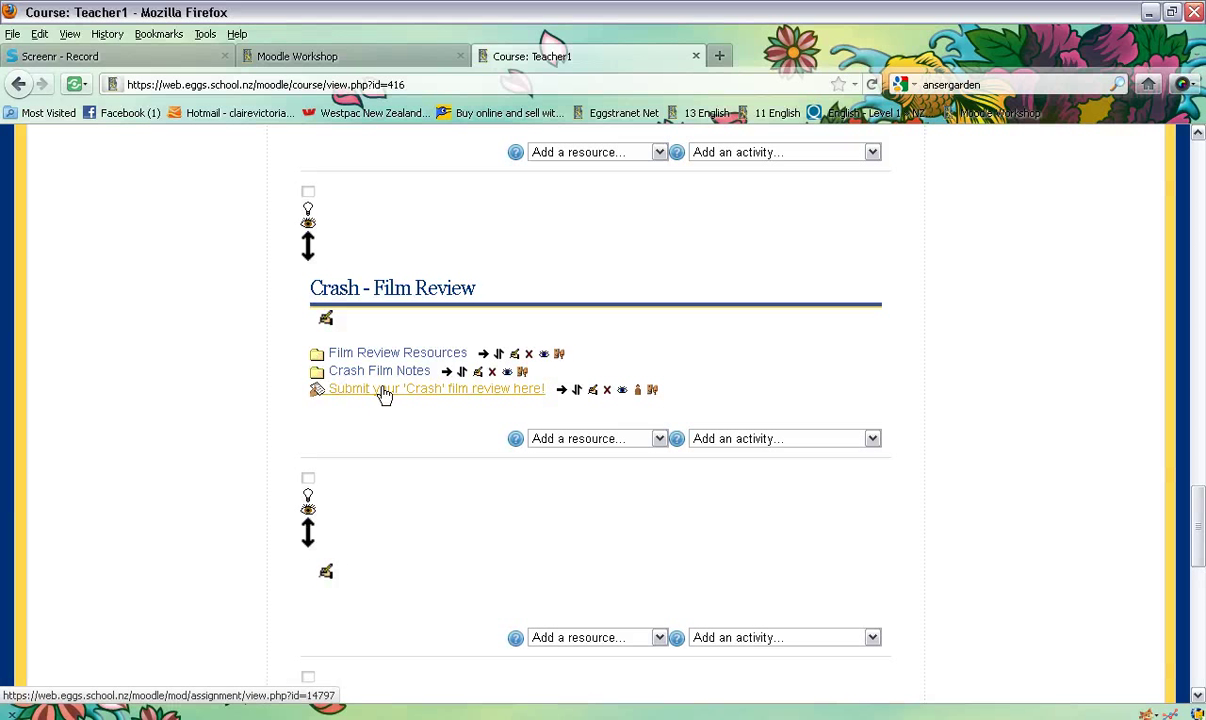
Step: Open the assignment page, try the file-upload picker, then cancel without uploading anything
{"action": "left_click", "coordinate": [422, 397]}
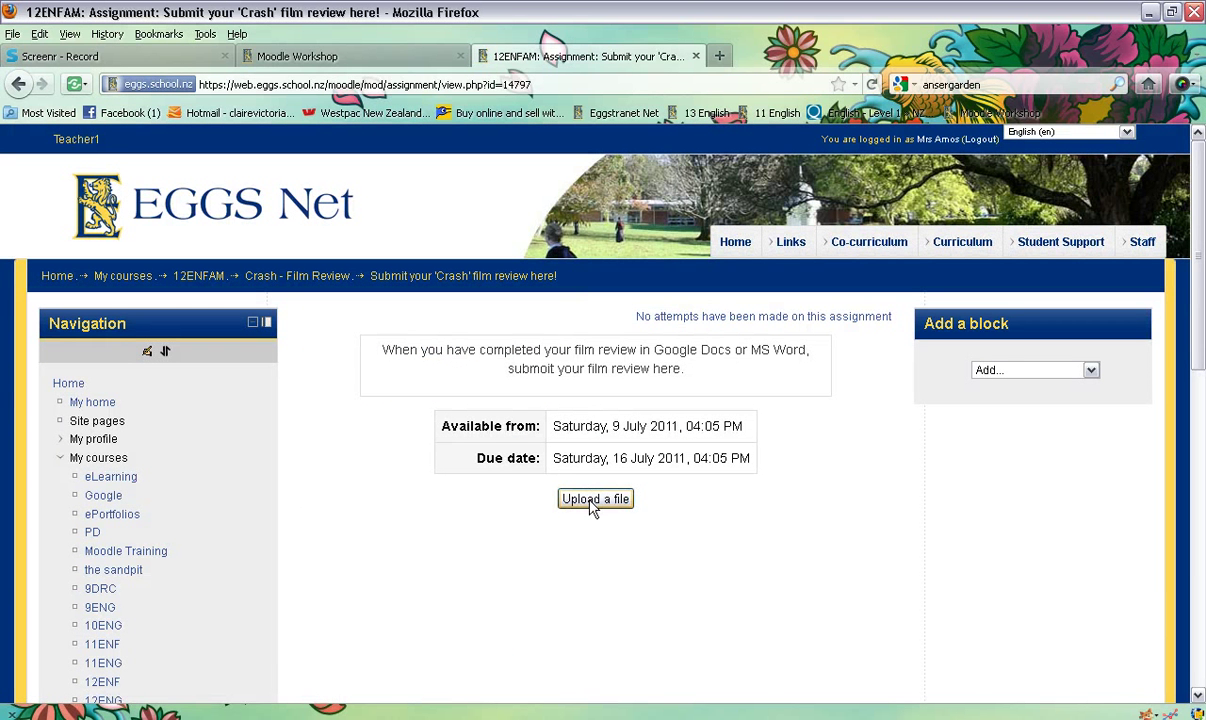
{"action": "left_click", "coordinate": [590, 504]}
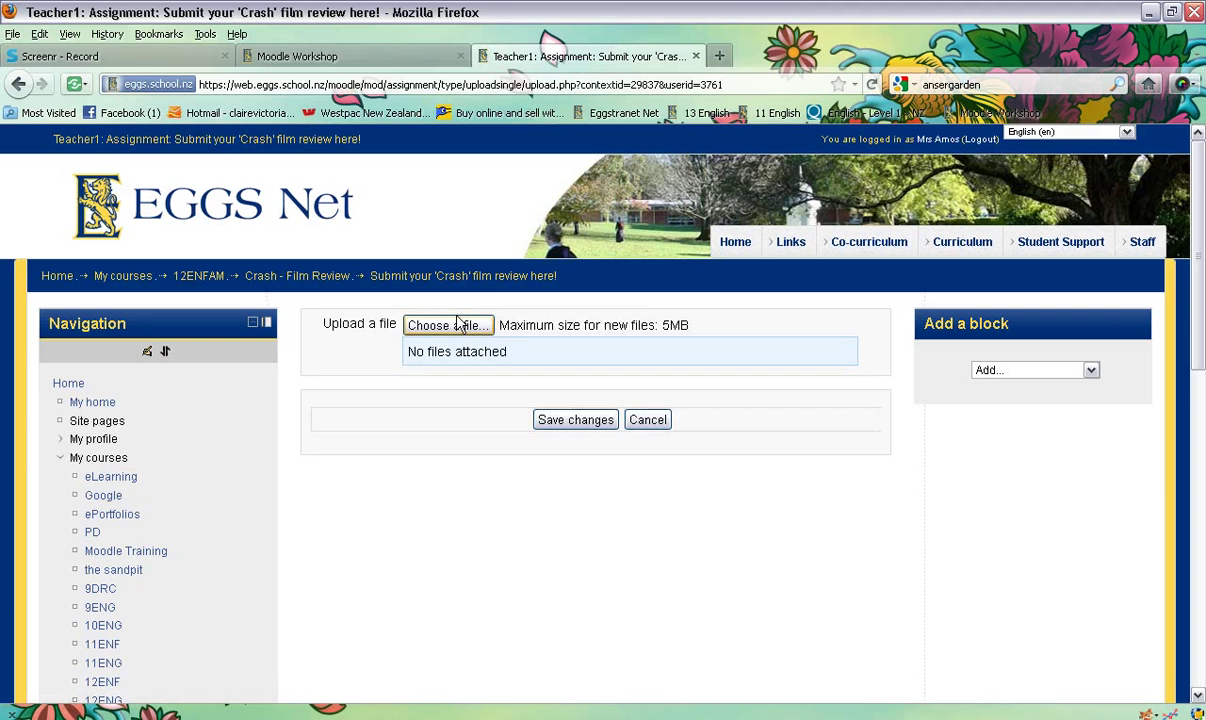
{"action": "left_click", "coordinate": [461, 335]}
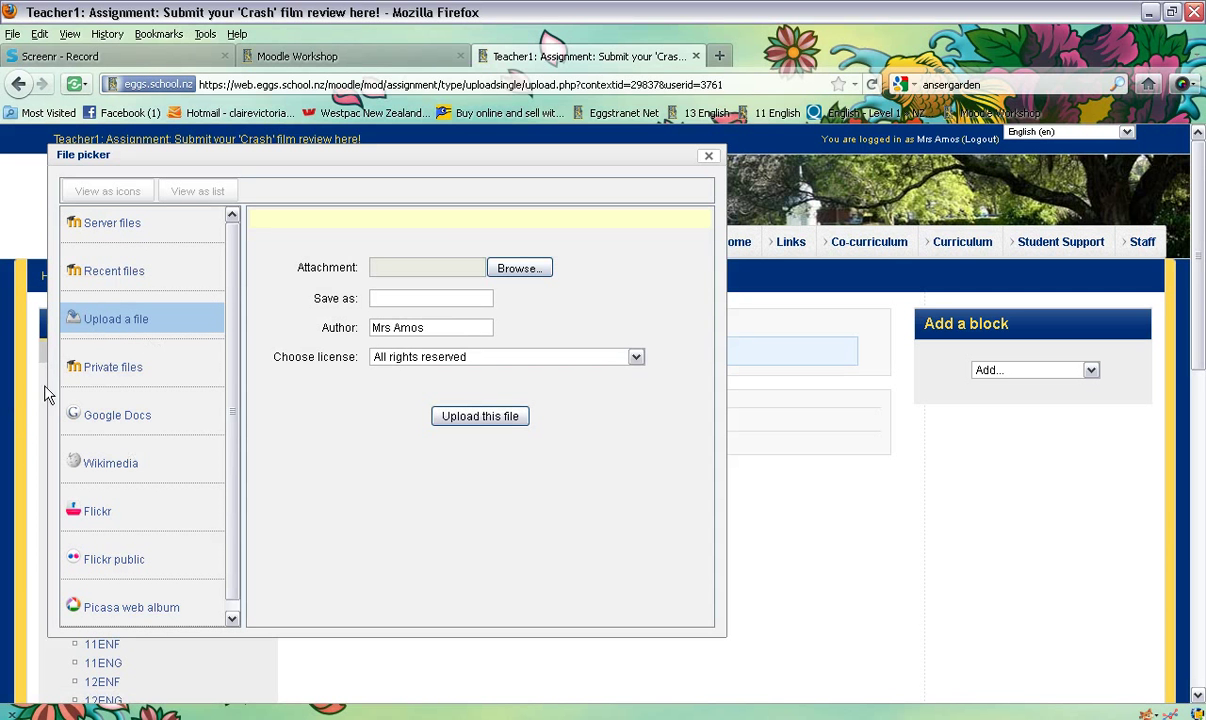
{"action": "left_click", "coordinate": [710, 159]}
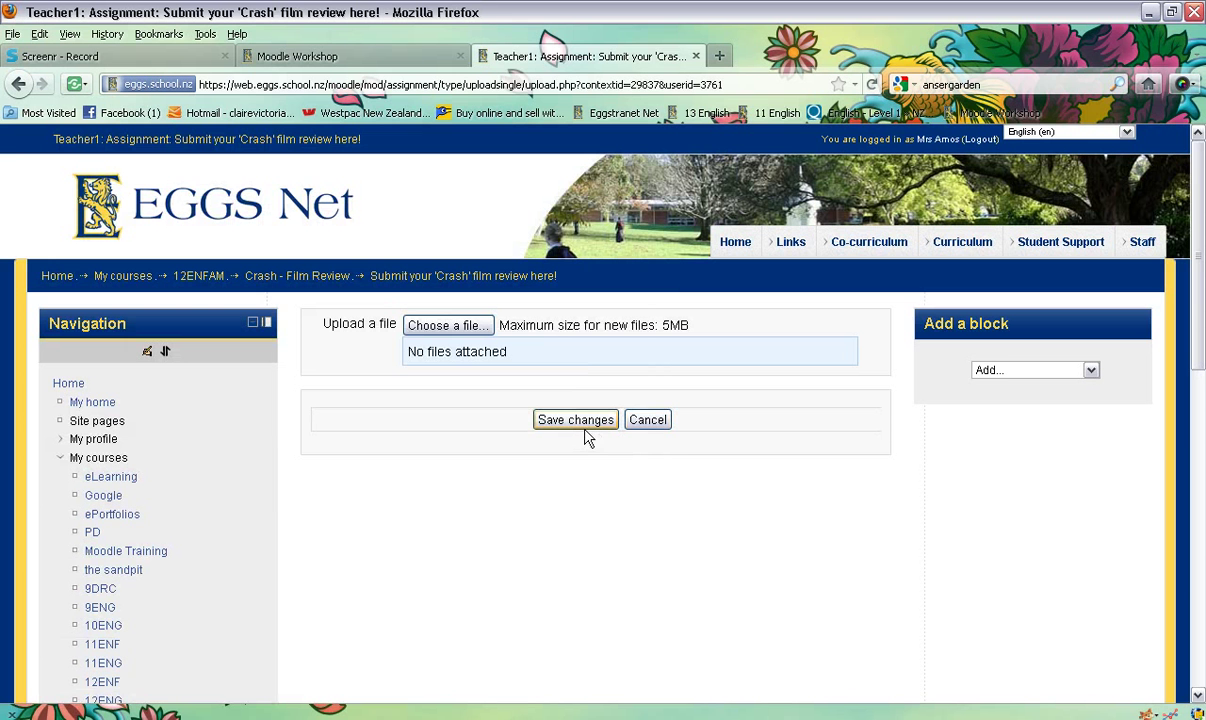
{"action": "left_click", "coordinate": [649, 424]}
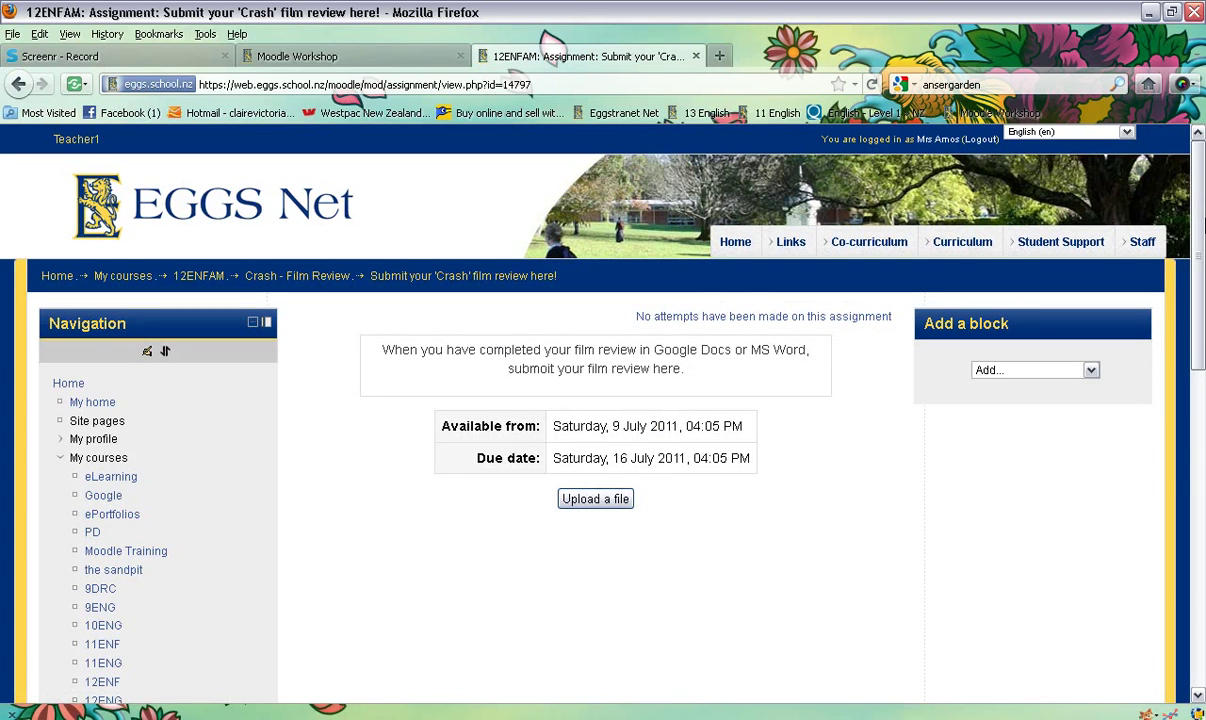
{"action": "left_click_drag", "start_coordinate": [1203, 227], "coordinate": [1203, 415]}
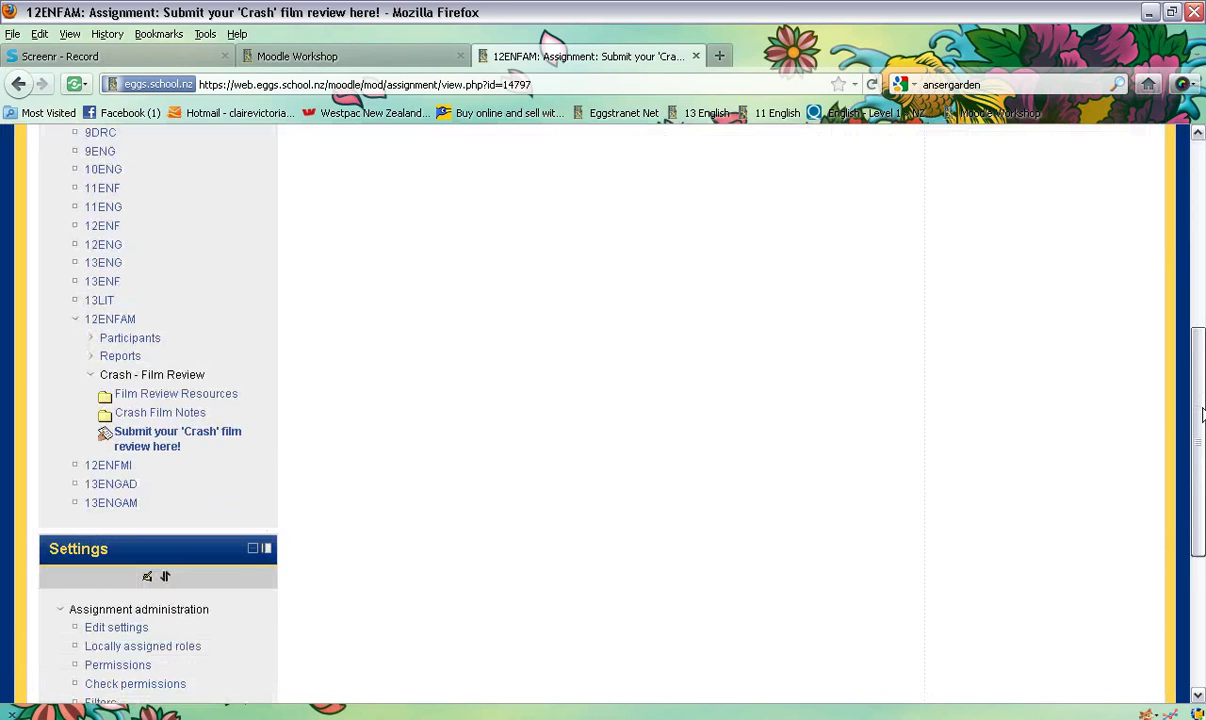
{"action": "left_click_drag", "start_coordinate": [1203, 415], "coordinate": [1203, 545]}
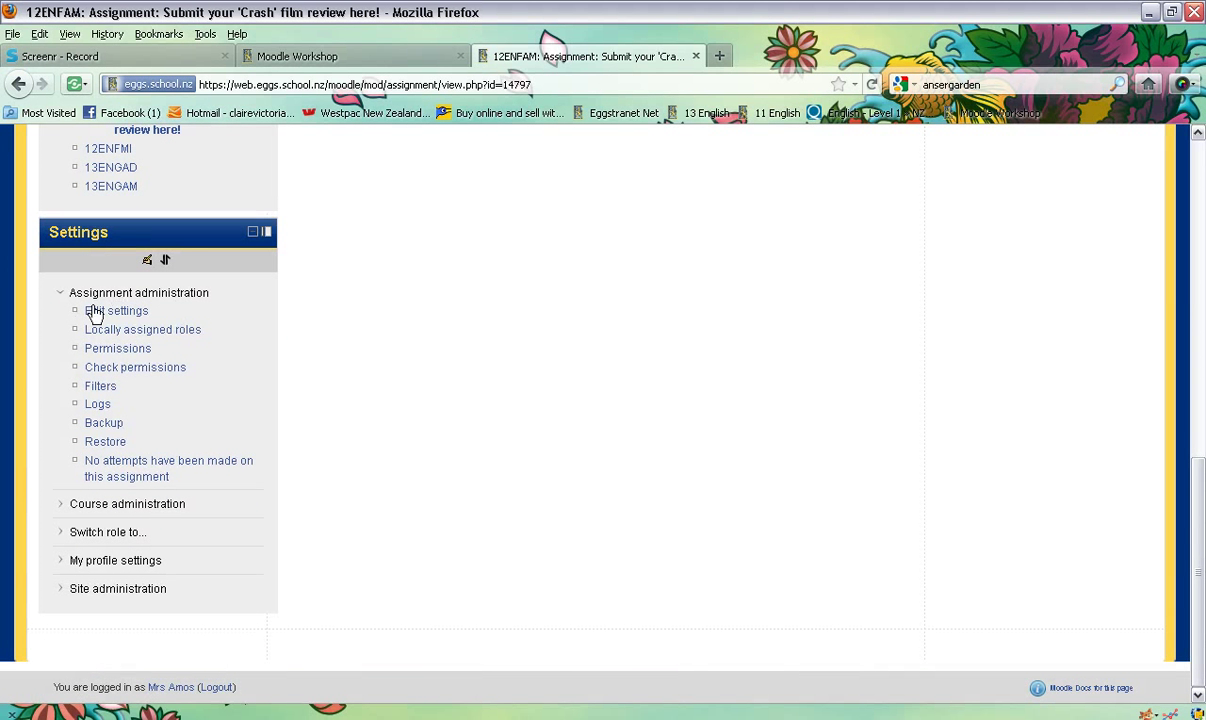